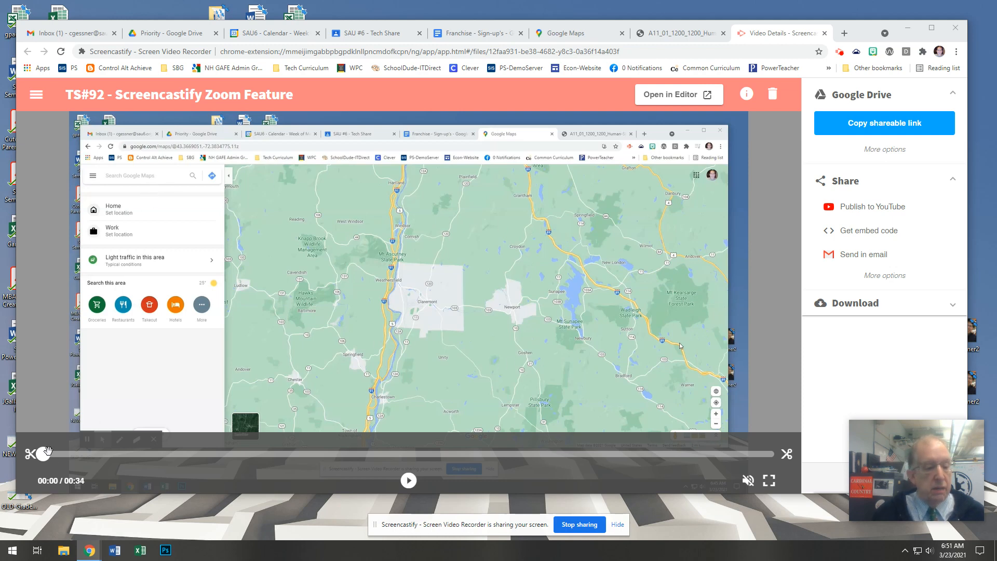
Preview the recording by scrubbing to the skeleton image at 00:20, playing the opening, and returning to 00:00
left_click_drag(43, 453, 479, 444)
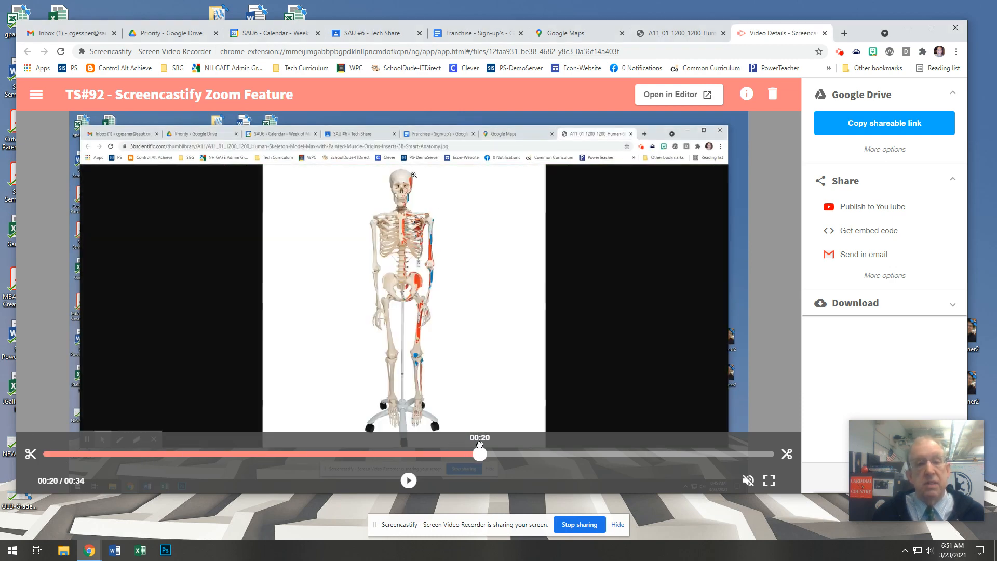
left_click_drag(479, 443, 36, 422)
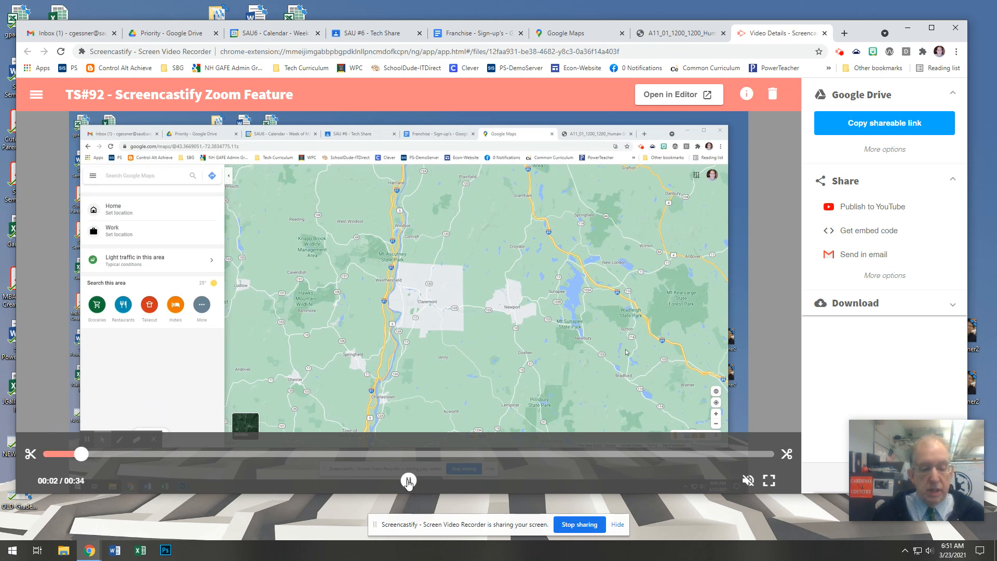
left_click(87, 453)
left_click_drag(87, 453, 34, 456)
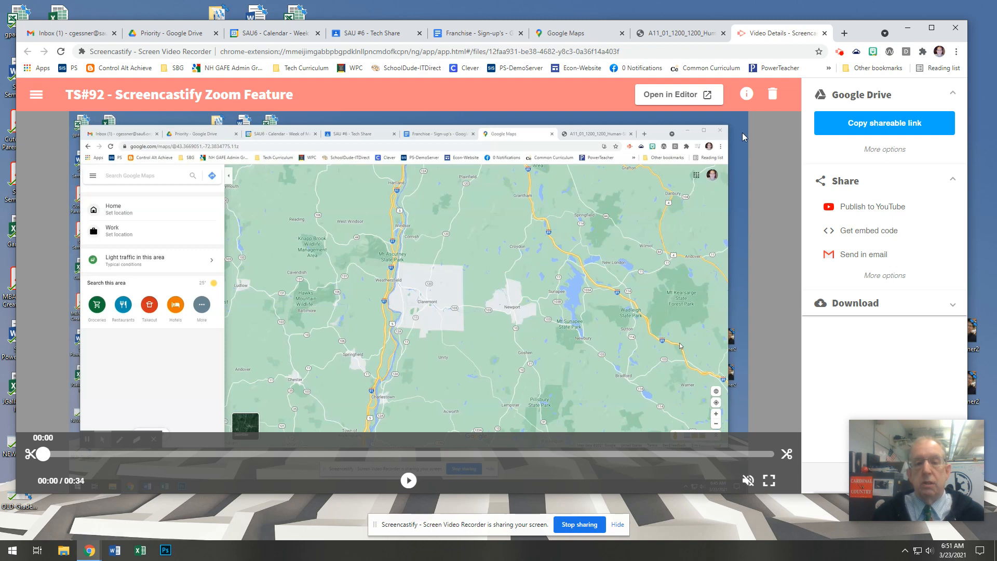
Open the recording in the editor and close the recording toolbar that covers the timeline
left_click(678, 96)
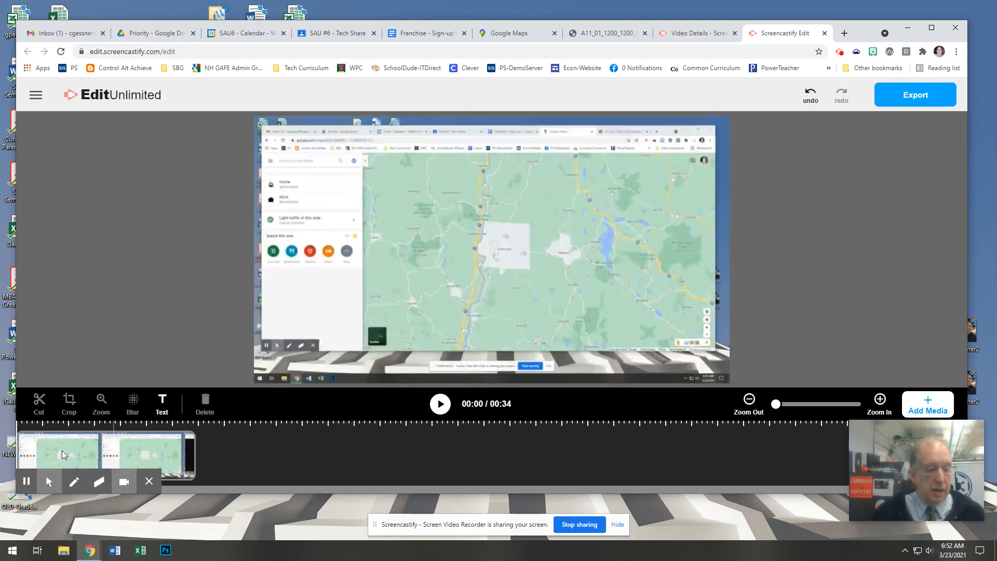
left_click(148, 483)
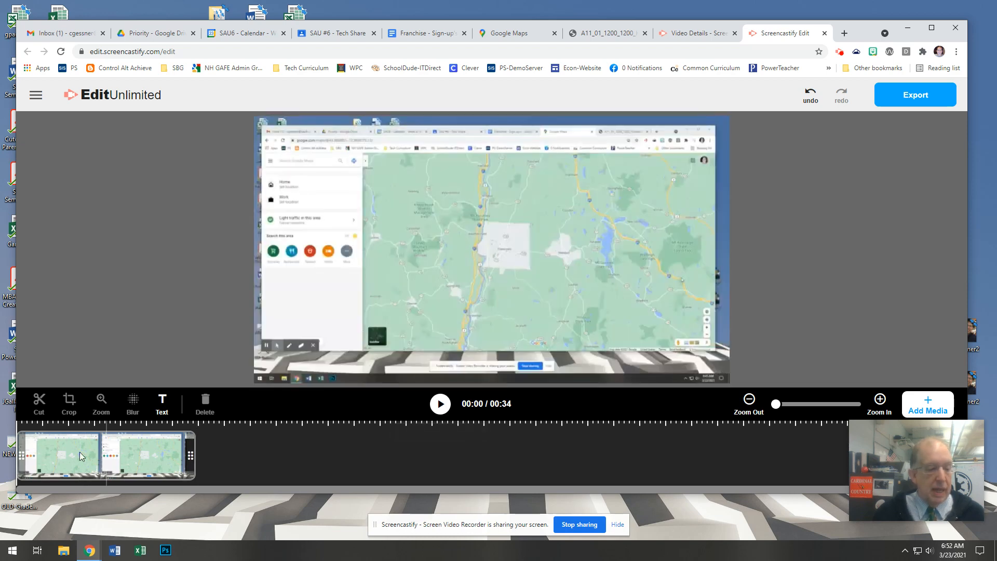
Scrub through the clip, play it from the start, and pause on the map at 00:05
left_click(42, 455)
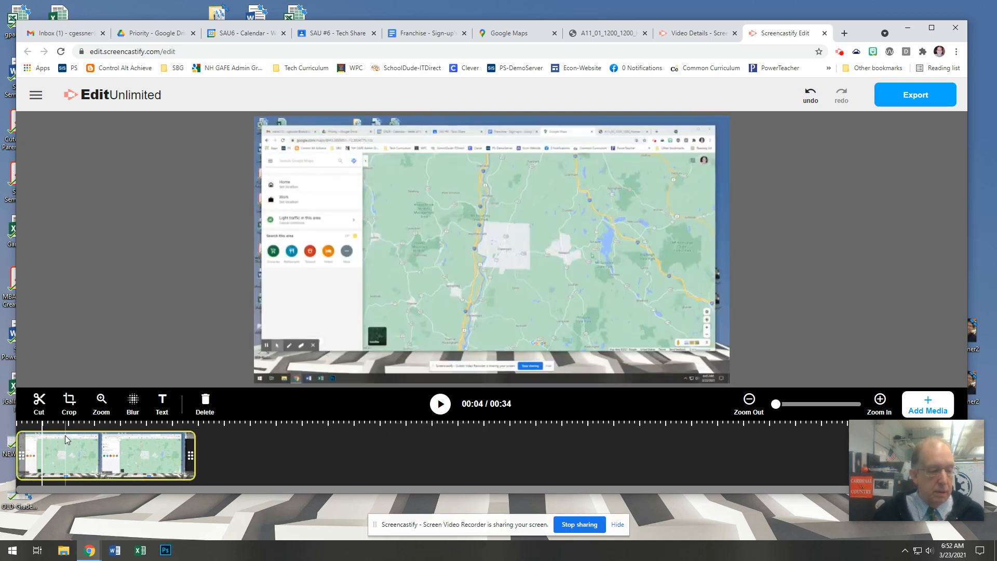
left_click_drag(42, 456, 71, 465)
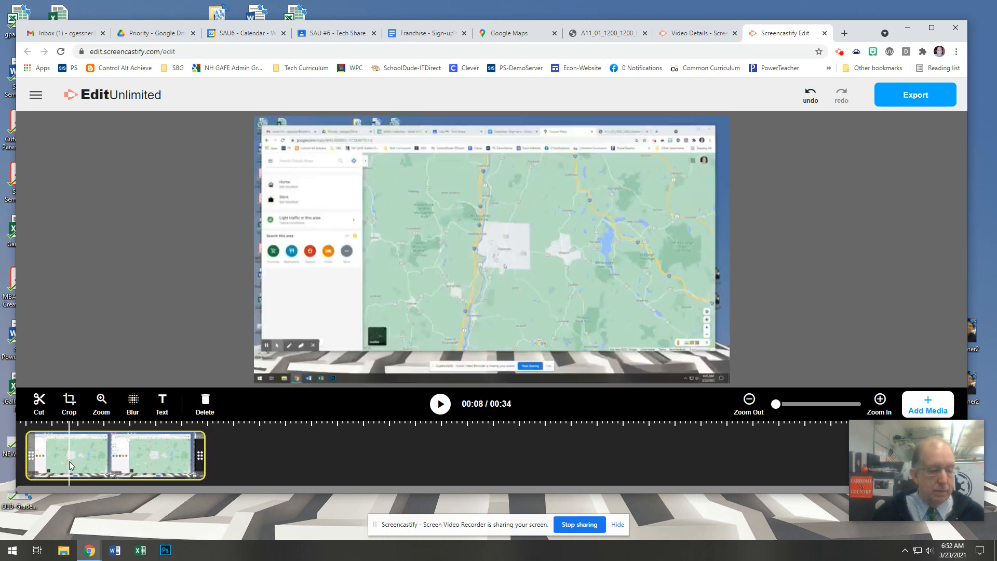
left_click(21, 432)
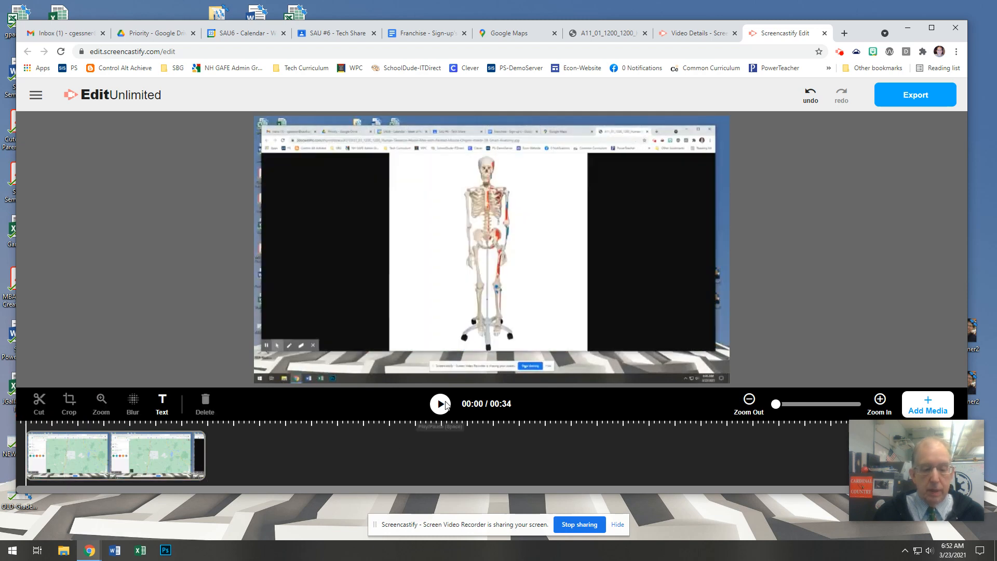
left_click(440, 405)
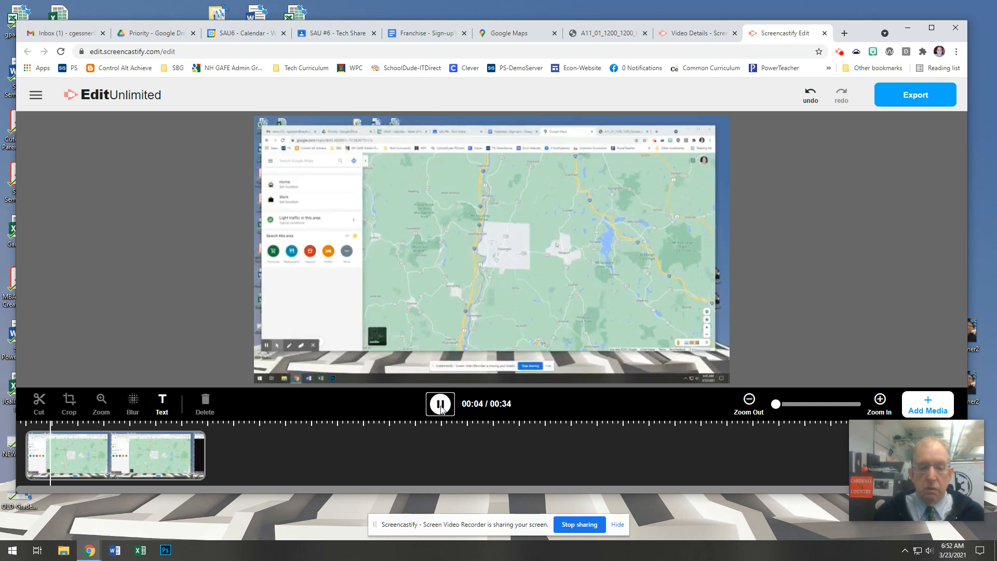
left_click(441, 406)
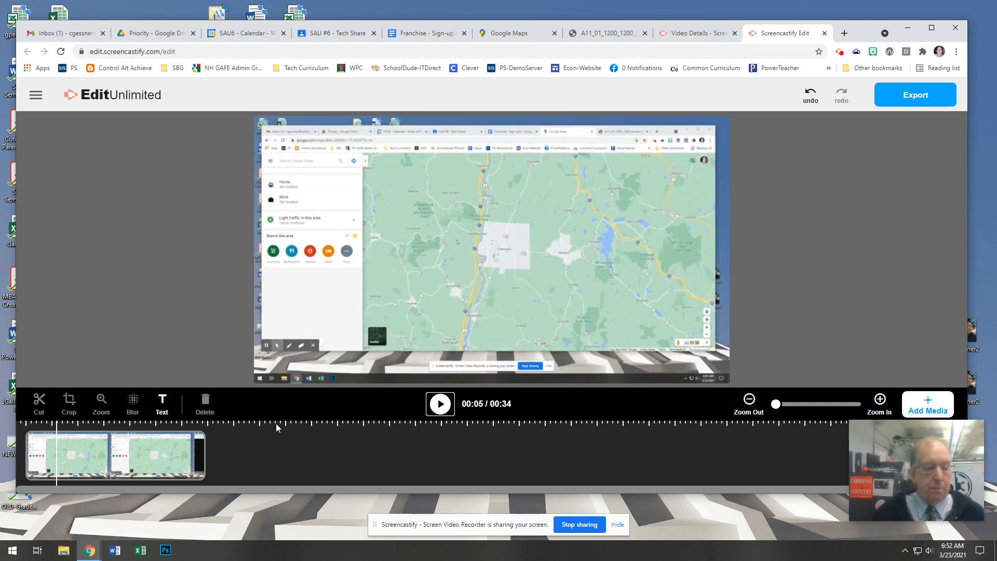
Add a zoom effect to the clip at 00:06 and shrink its frame tightly around the Claremont area on the map
left_click(57, 456)
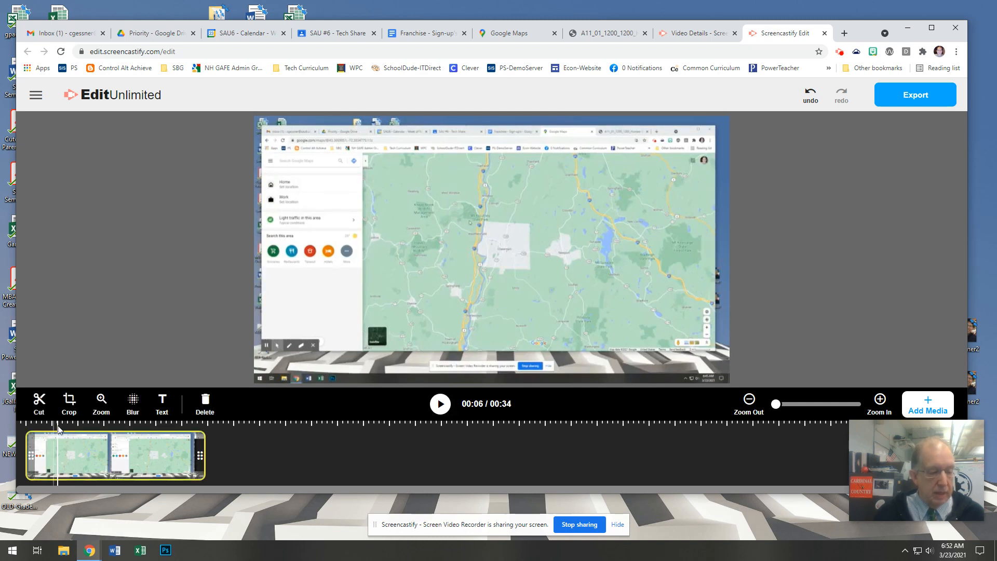
left_click(104, 402)
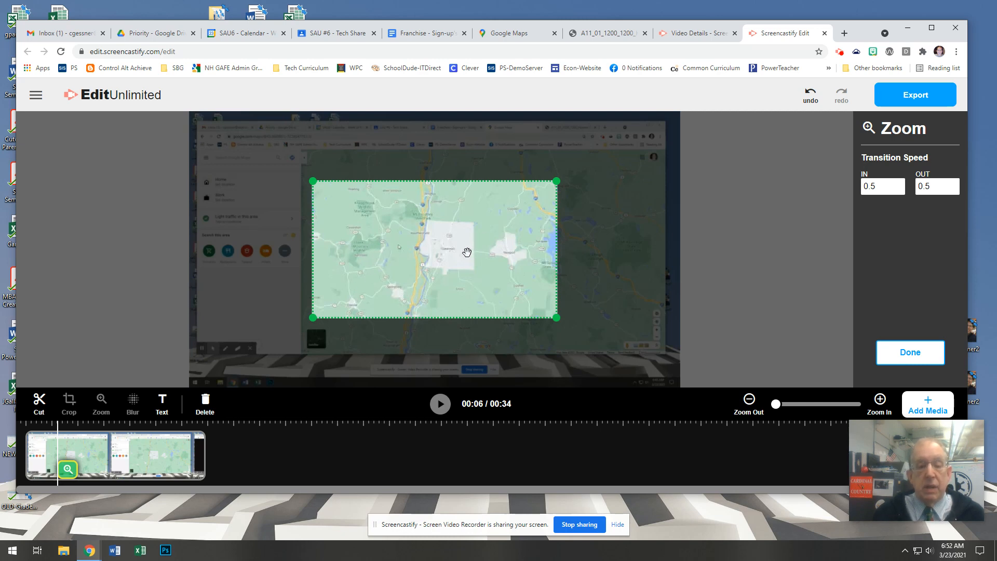
left_click_drag(312, 182, 377, 217)
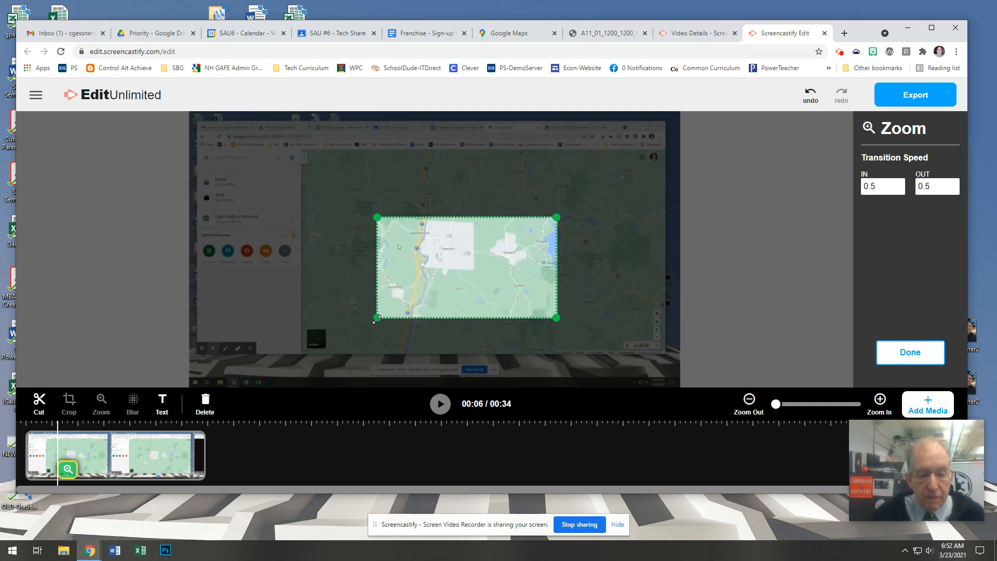
left_click_drag(377, 318, 421, 292)
left_click_drag(464, 259, 438, 249)
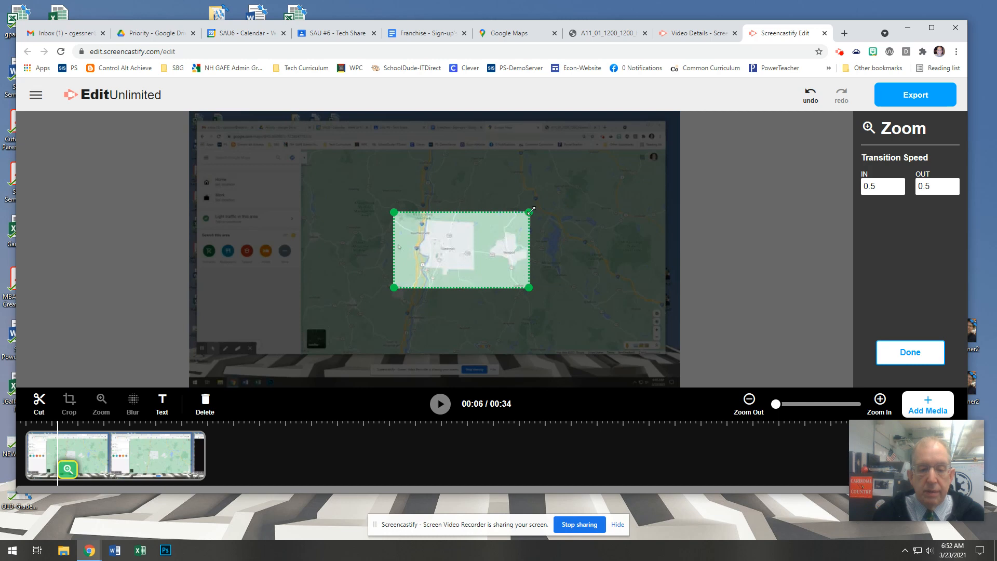
left_click_drag(530, 211, 504, 226)
left_click_drag(504, 288, 462, 256)
left_click(458, 256)
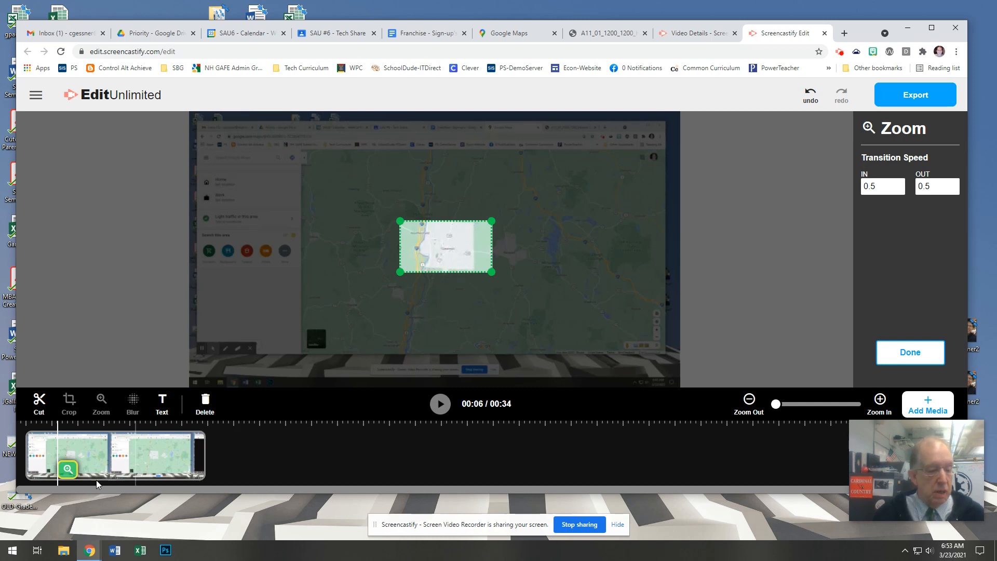
Extend the end of the map zoom on the timeline to just past 00:10
left_click(77, 473)
left_click(69, 472)
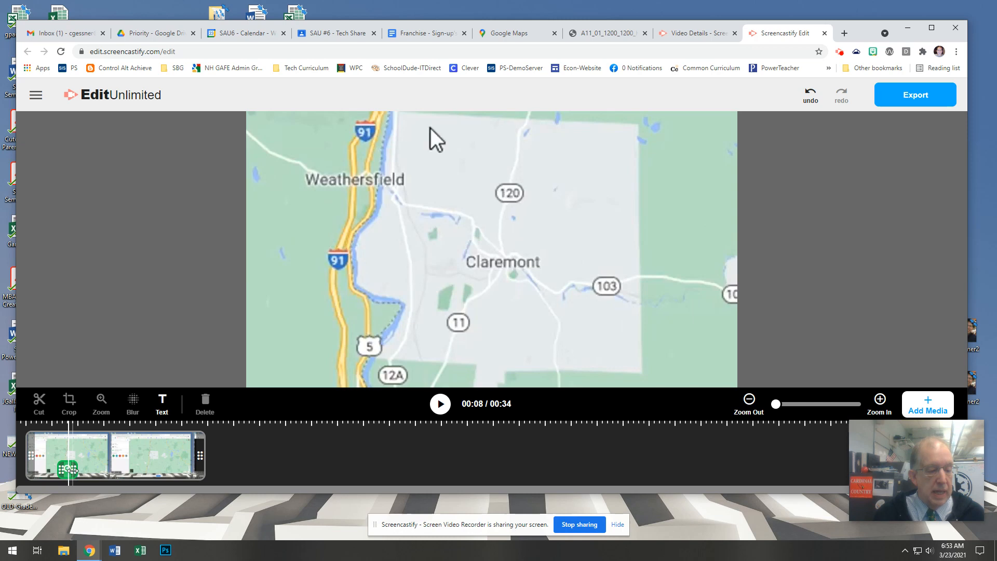
left_click(76, 470)
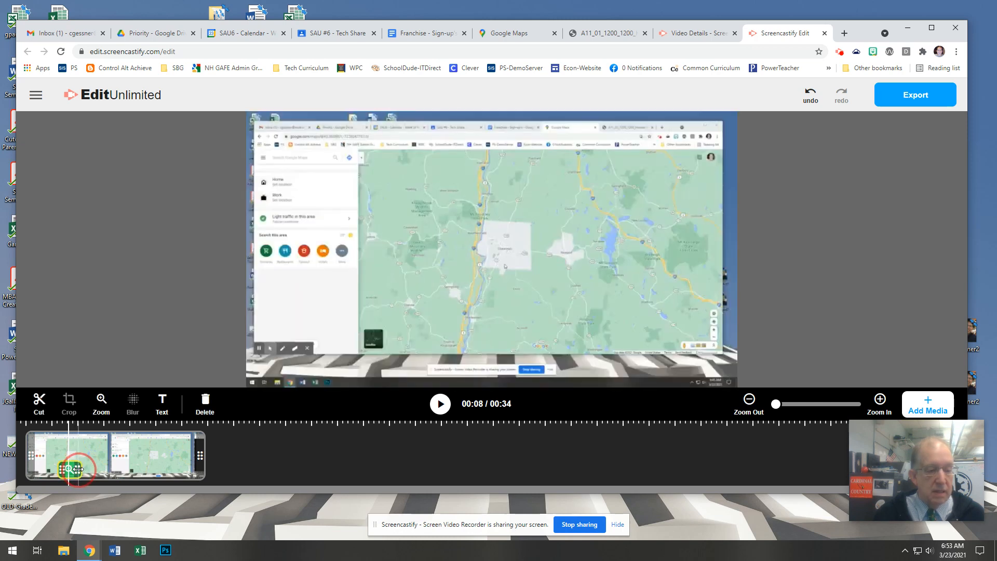
left_click_drag(78, 469, 82, 467)
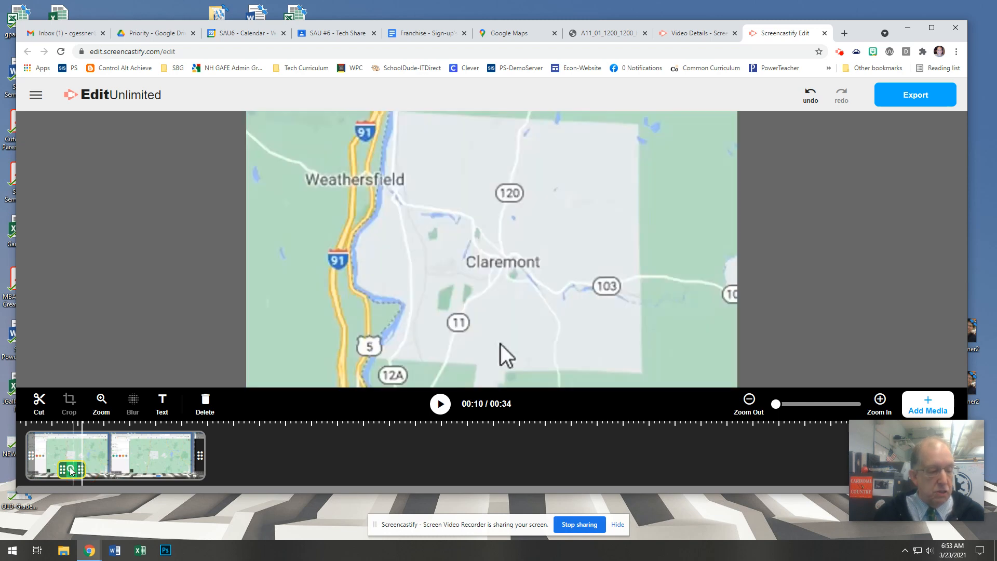
Play the clip from 00:04 to check the map zoom, and pause on the skeleton image at 00:23
left_click(51, 467)
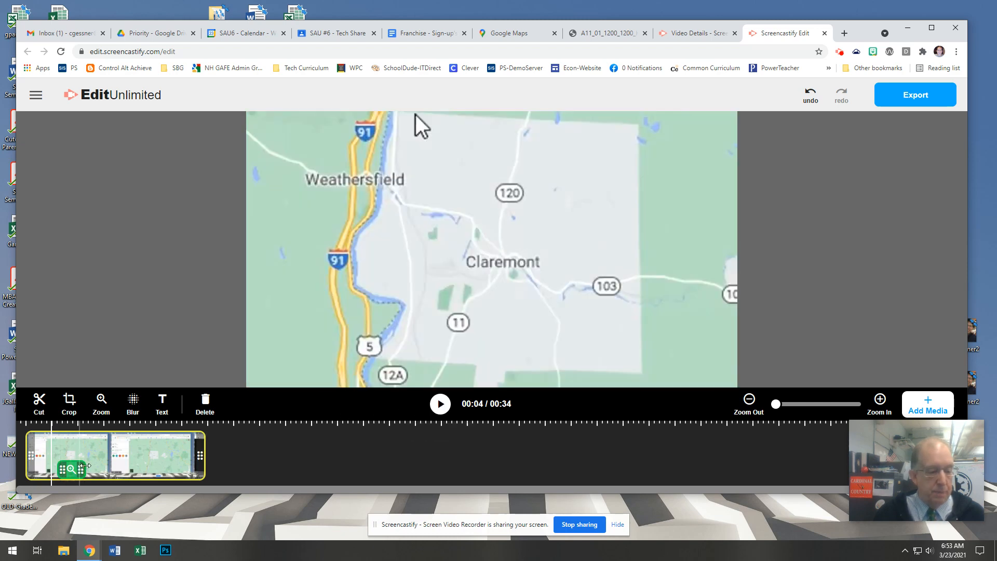
left_click(440, 404)
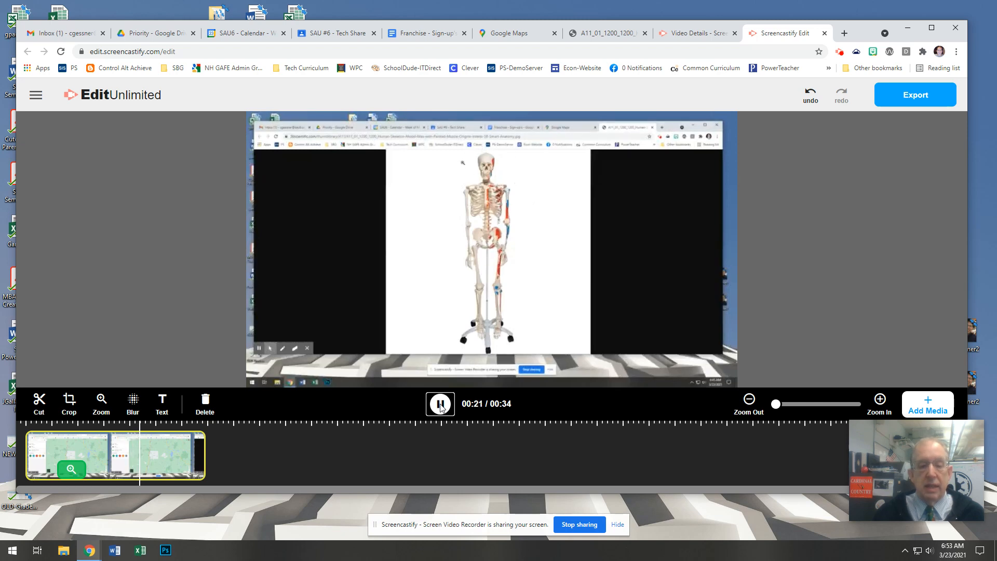
left_click(440, 405)
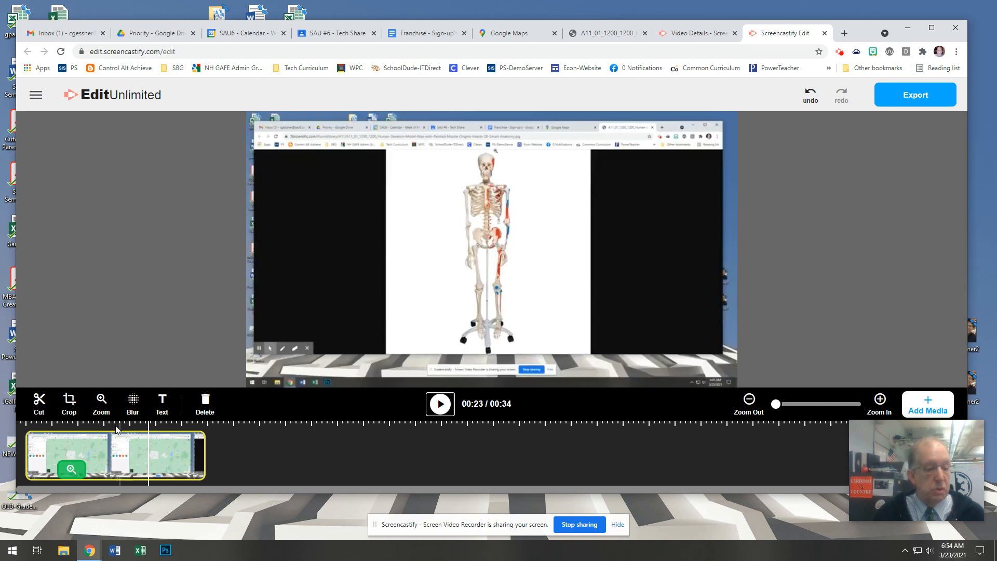
Add a second zoom at 00:23 framed on the skeleton's rib cage and extend its end to about 00:27
left_click(101, 401)
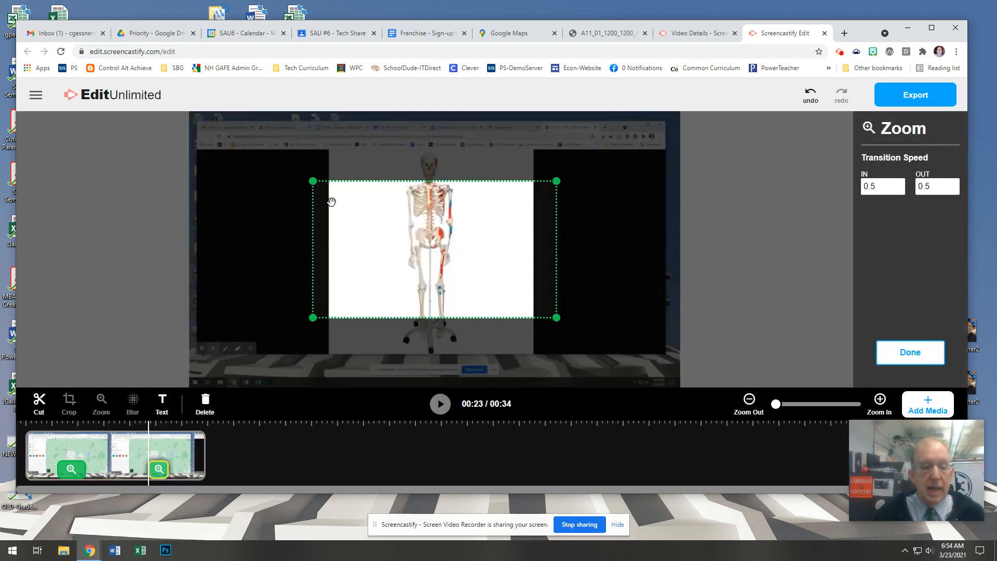
left_click_drag(313, 181, 454, 283)
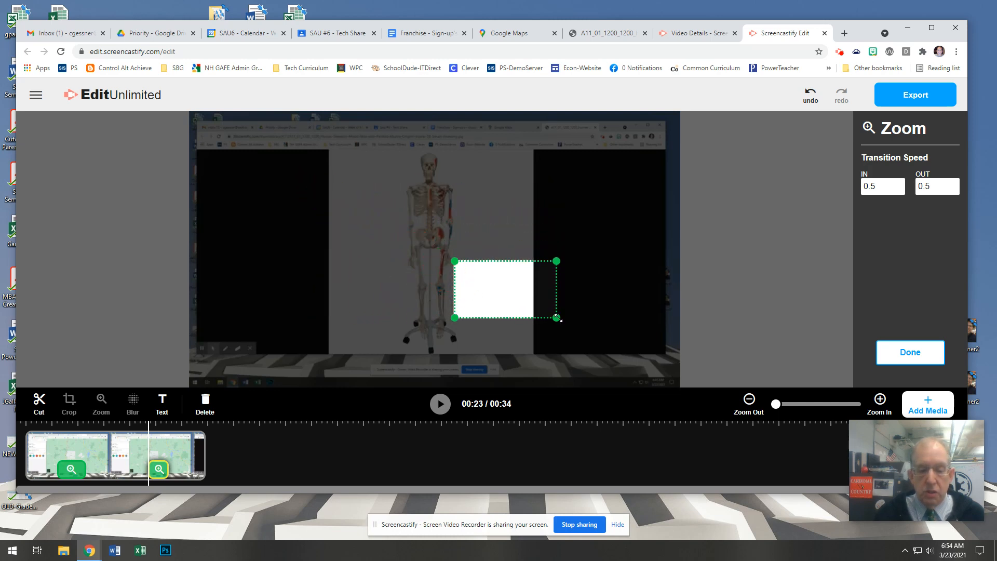
left_click_drag(556, 317, 442, 208)
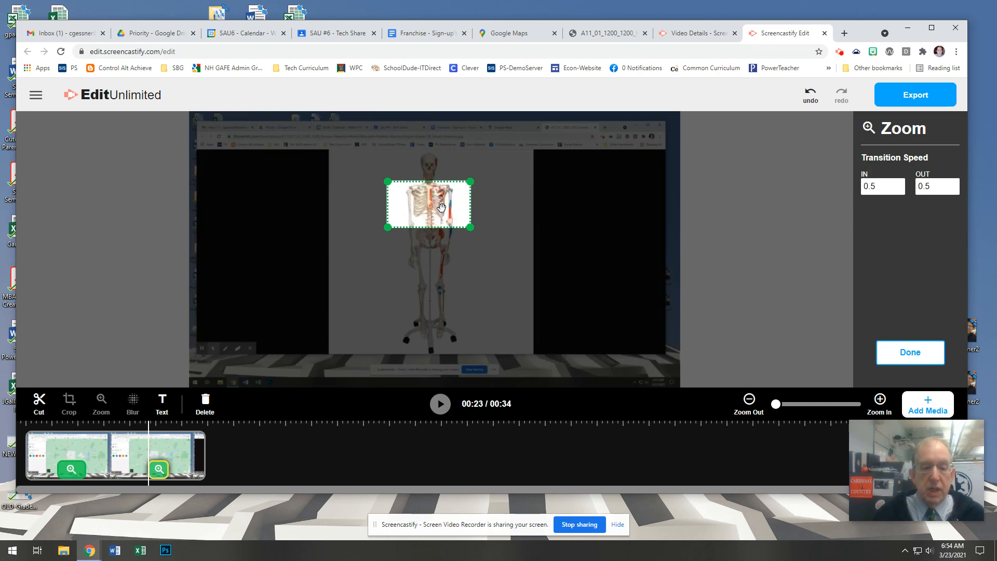
left_click(161, 472)
left_click_drag(167, 468, 170, 466)
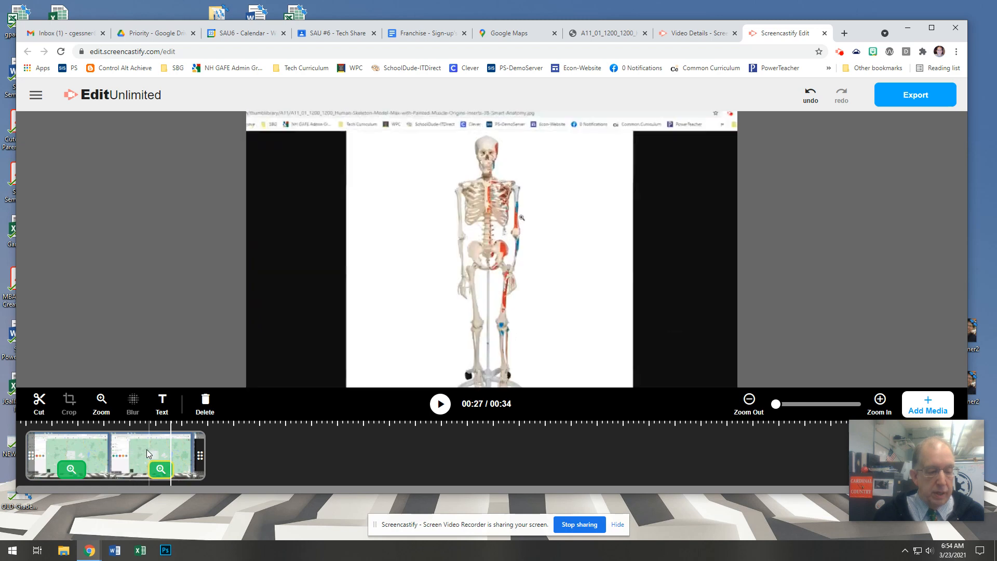
Play the clip from 00:22 to check the skeleton zoom, and pause at 00:31
left_click(143, 450)
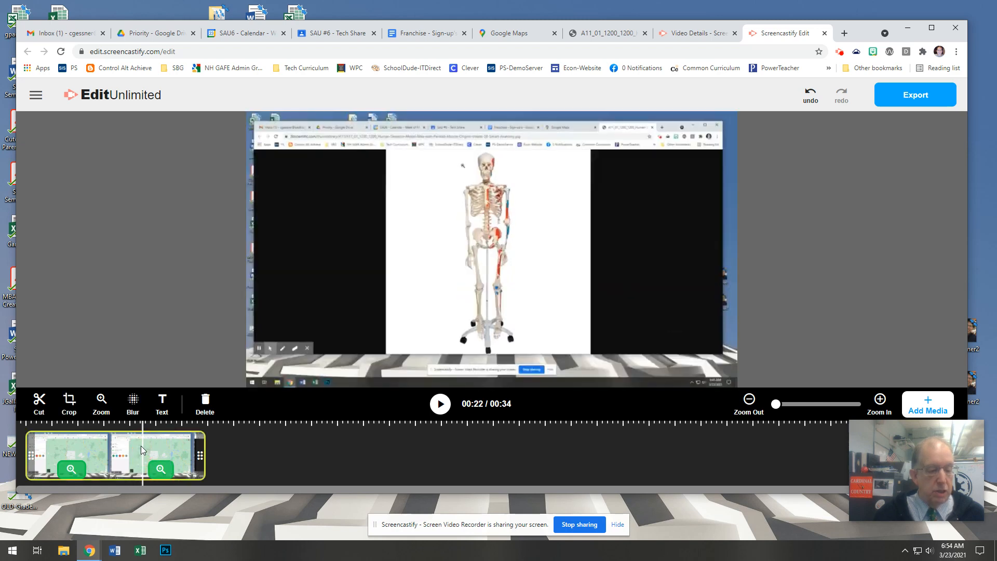
left_click(440, 405)
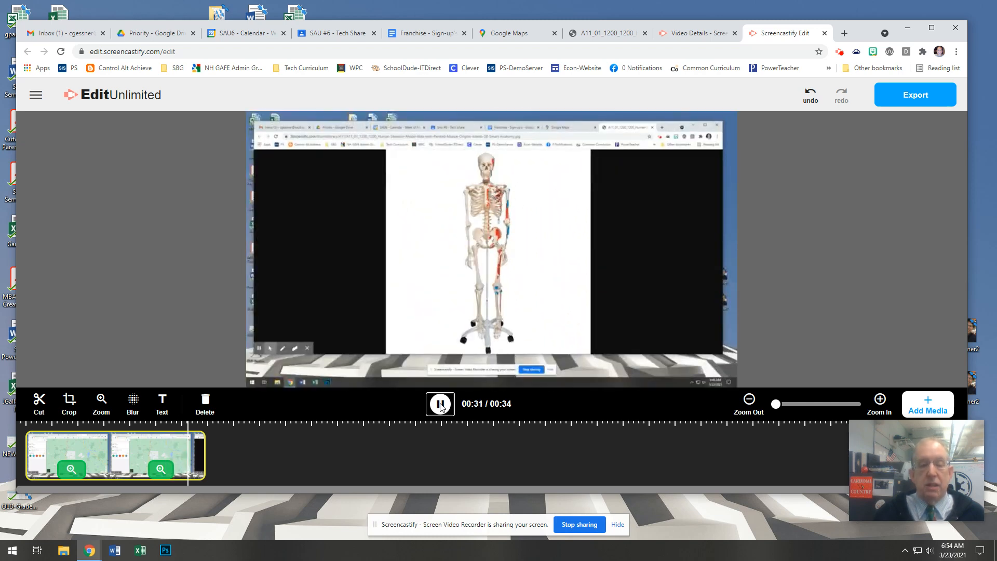
left_click(440, 404)
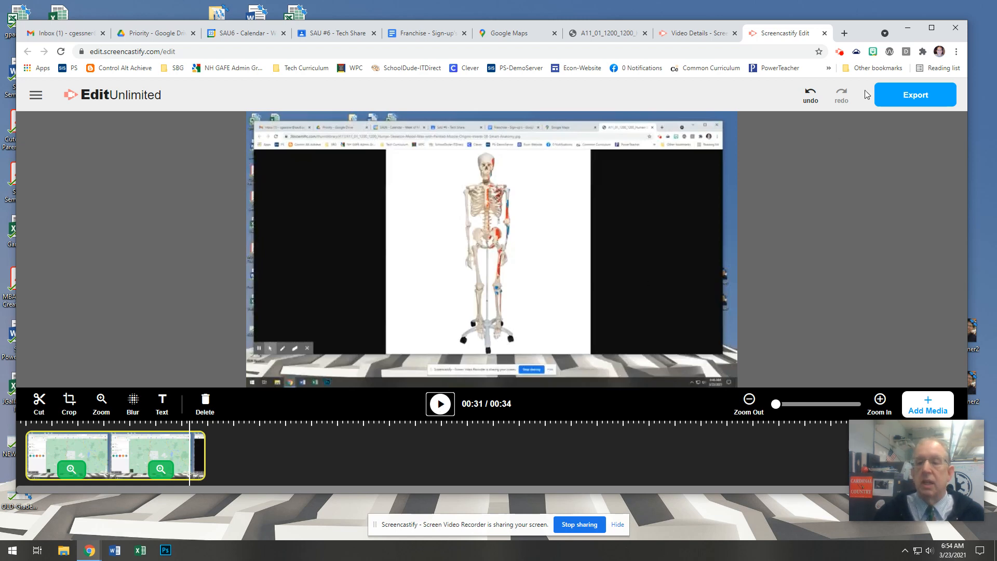
Show the export options for the edited video
left_click(915, 95)
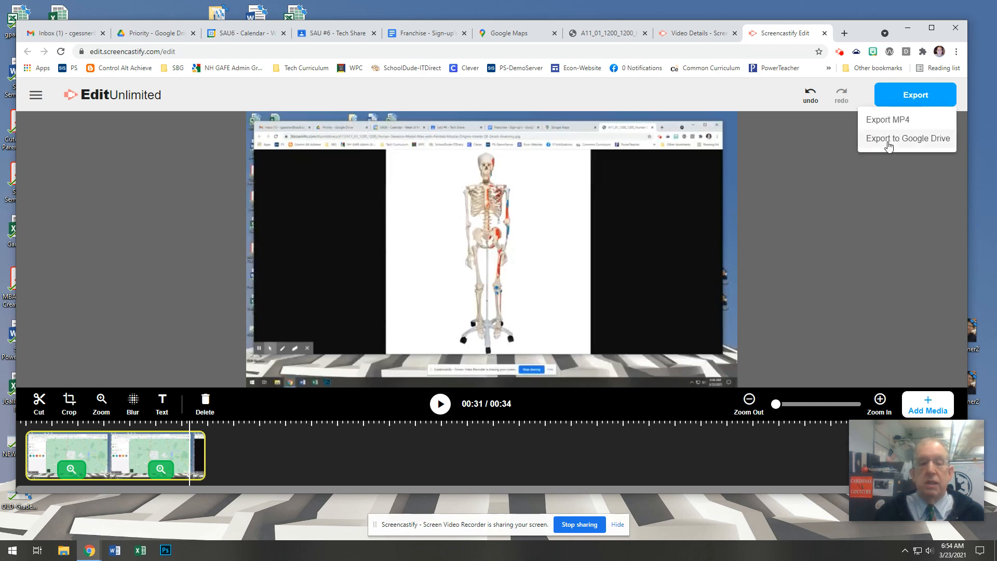